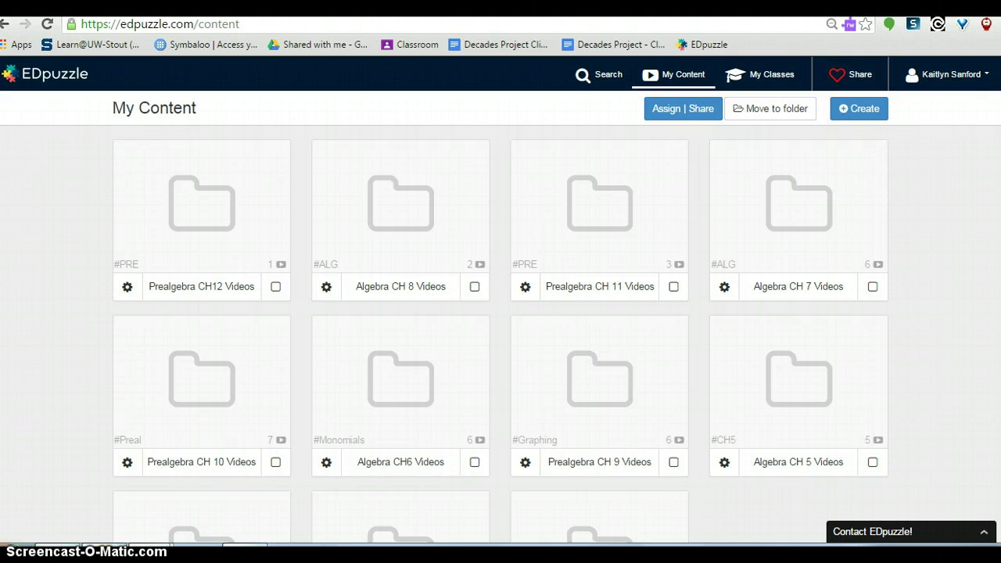
Open the Algebra CH 7 Videos folder and tick the 7.4 Difference of Squares video
click(905, 374)
scroll(501, 313, down, 1)
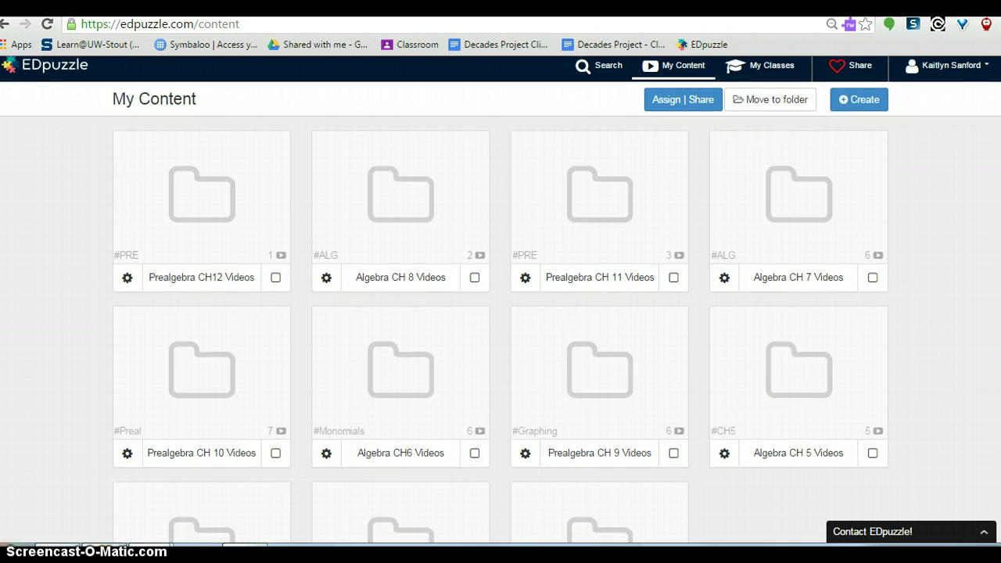
scroll(500, 313, up, 1)
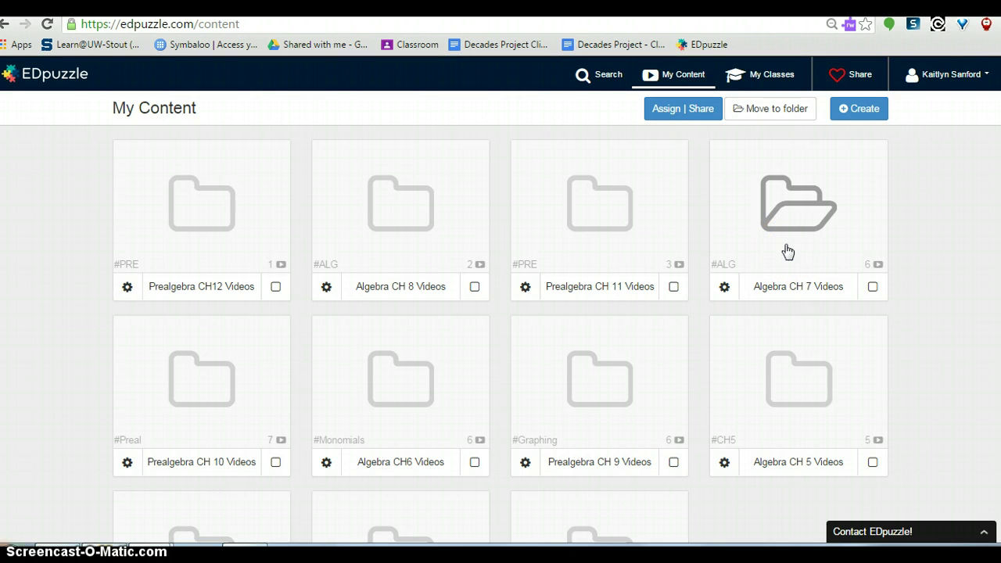
click(768, 190)
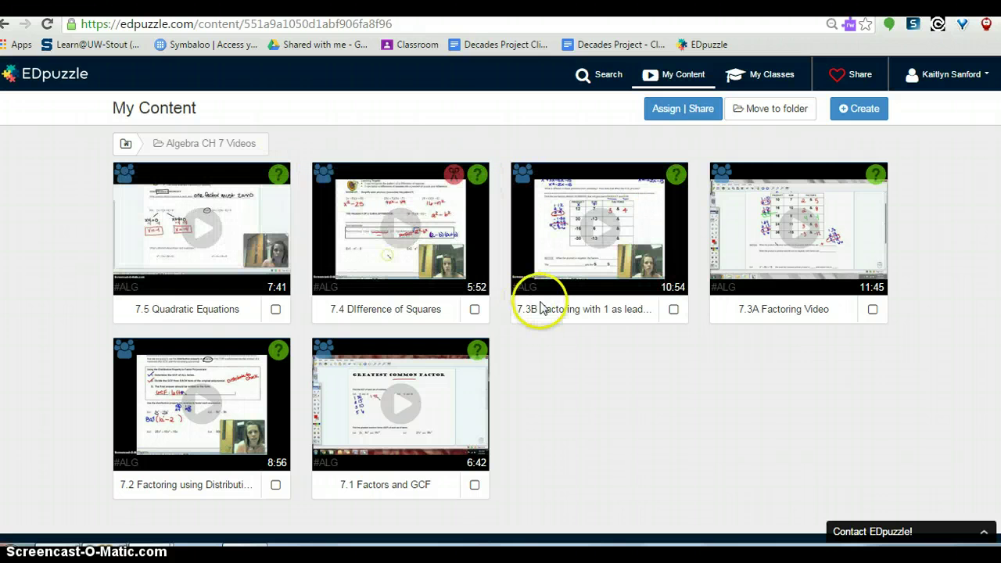
click(474, 310)
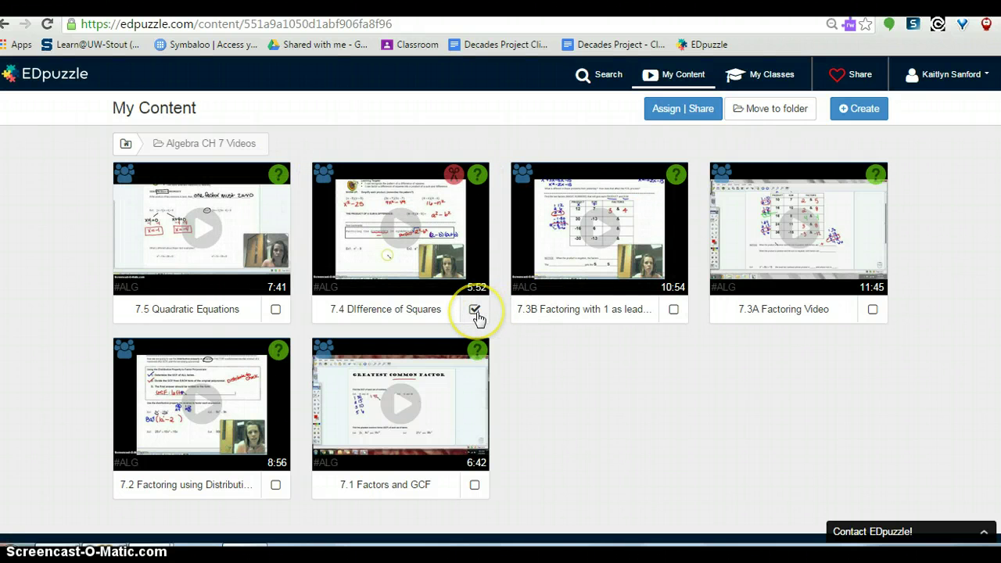
click(474, 312)
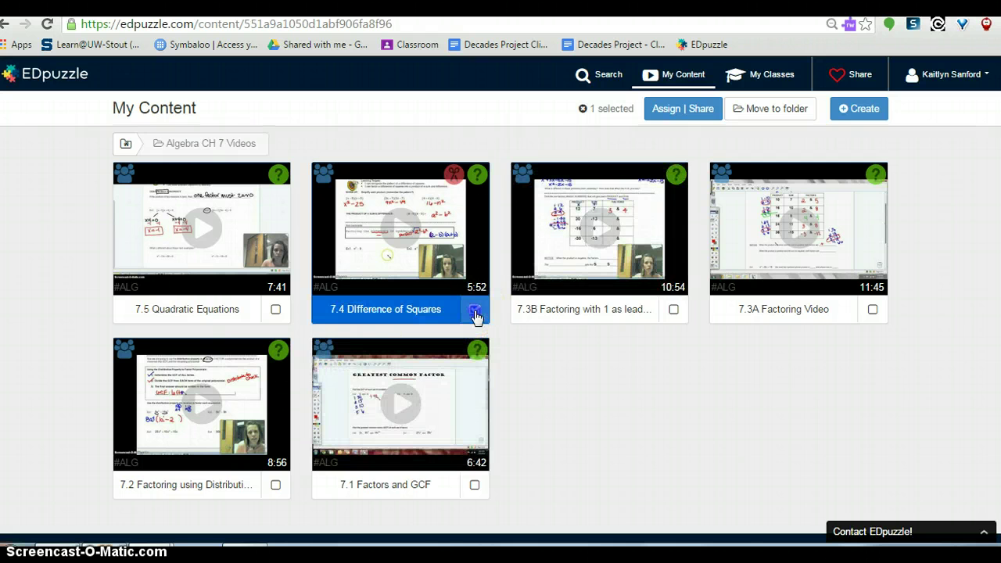
Assign the video to Algebra with Prevent skipping off and no due date, then choose Later
click(695, 112)
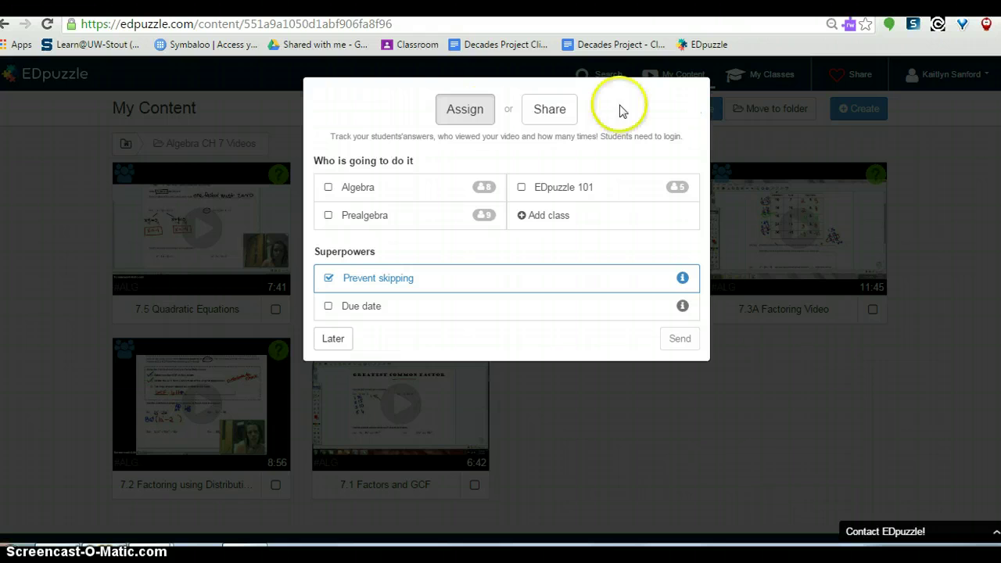
click(329, 190)
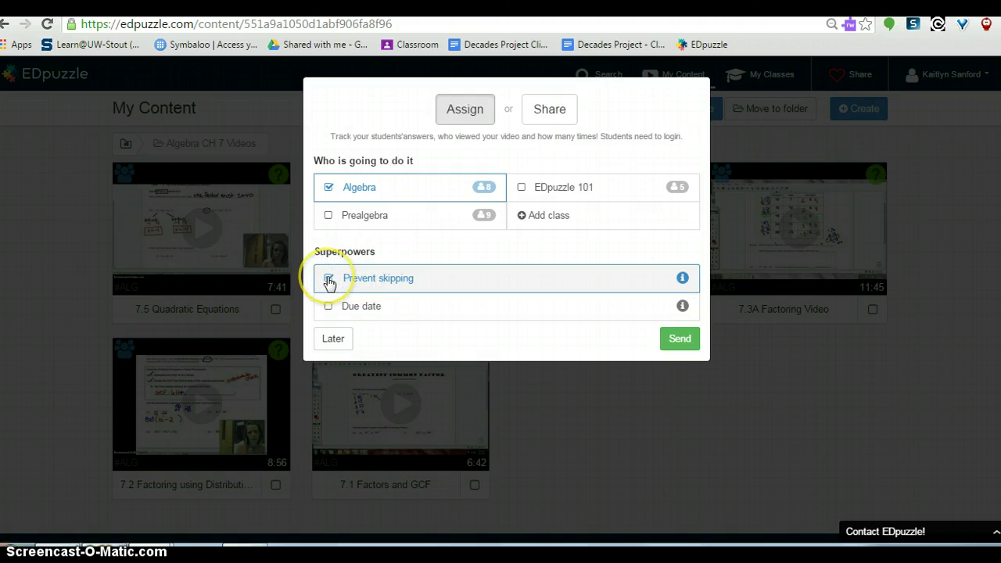
click(328, 280)
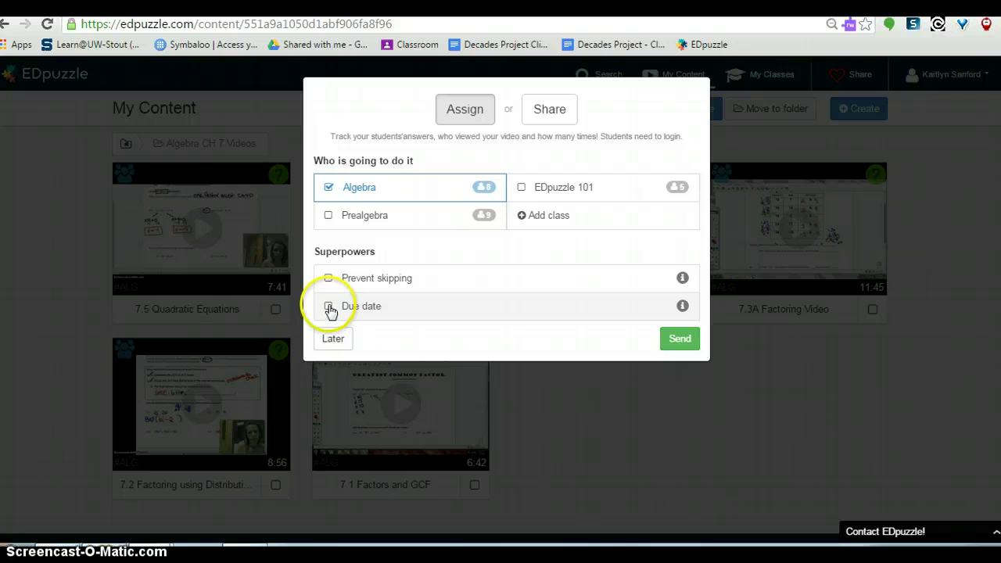
click(329, 307)
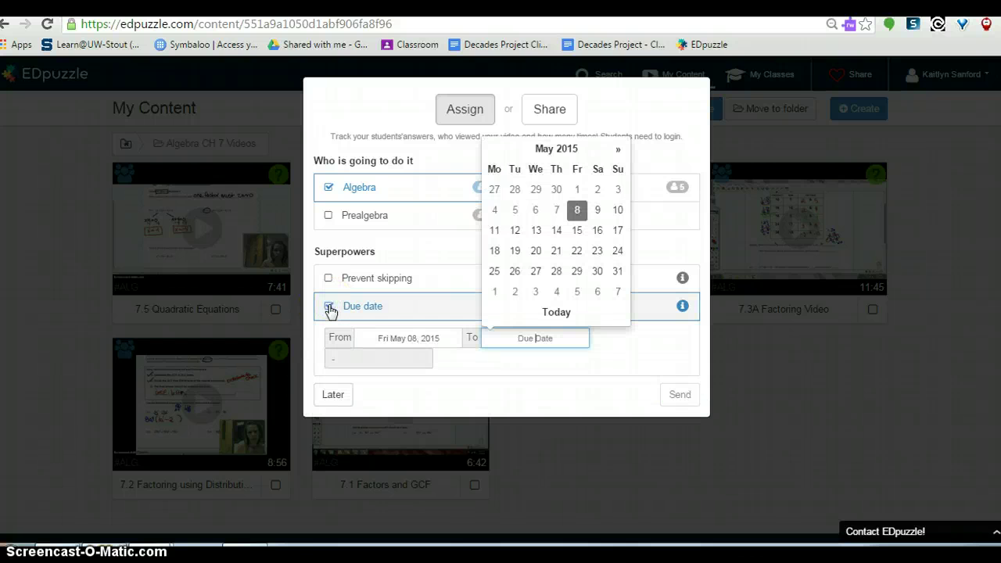
click(329, 307)
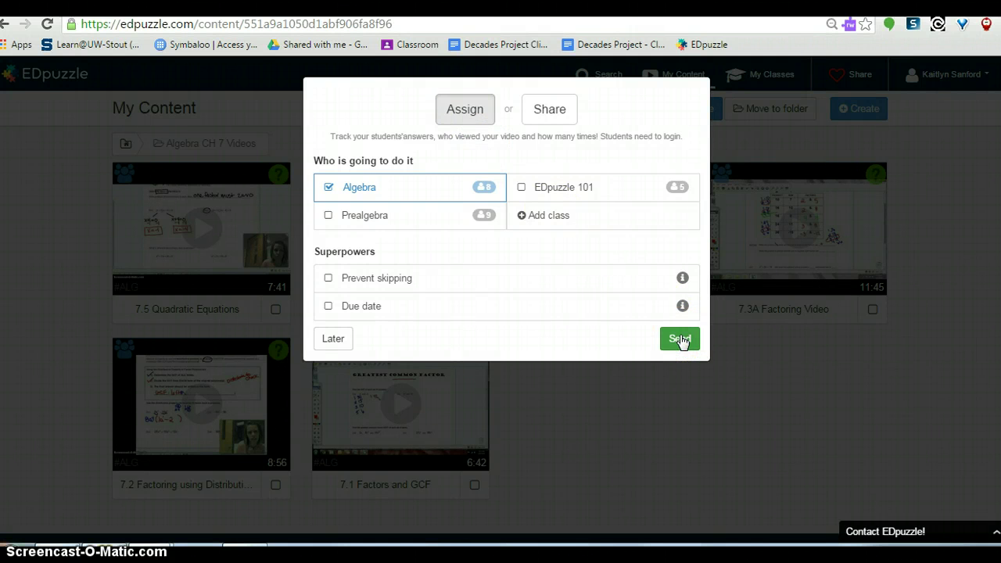
click(334, 339)
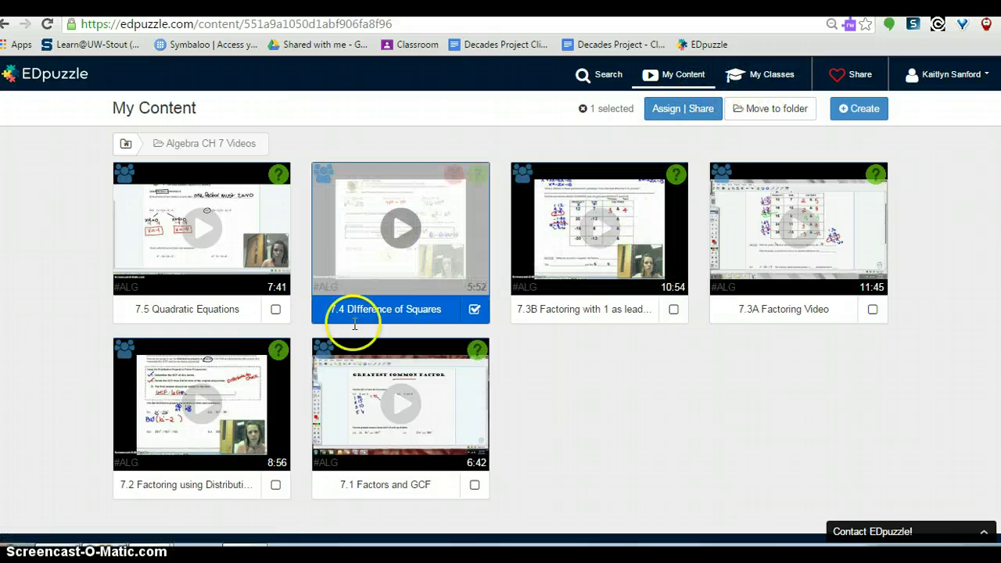
Show the Algebra class assignments: 8.4 Radical Fractions at 59% and 9.2 Simplify Radicals at 45%
click(770, 78)
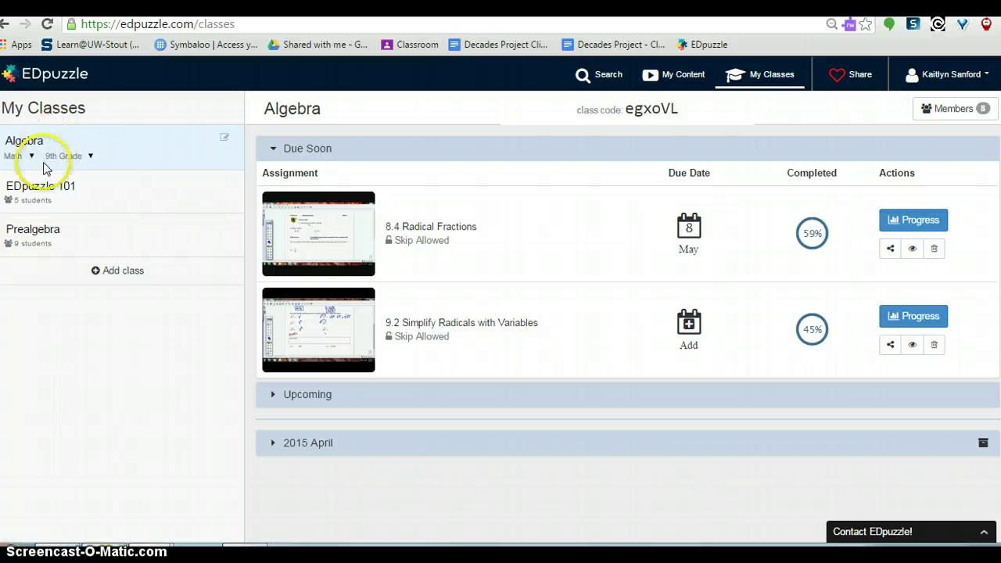
click(42, 241)
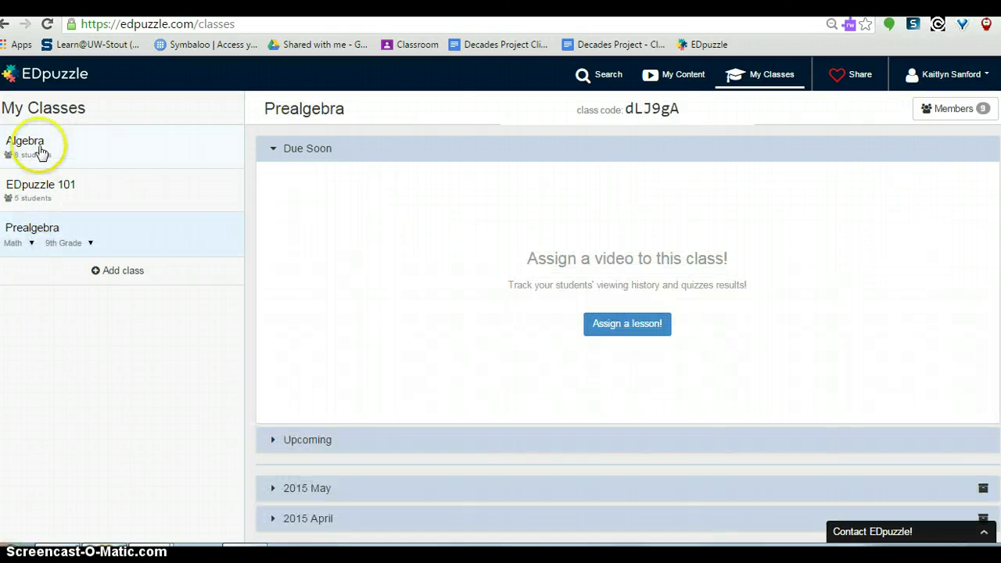
click(39, 148)
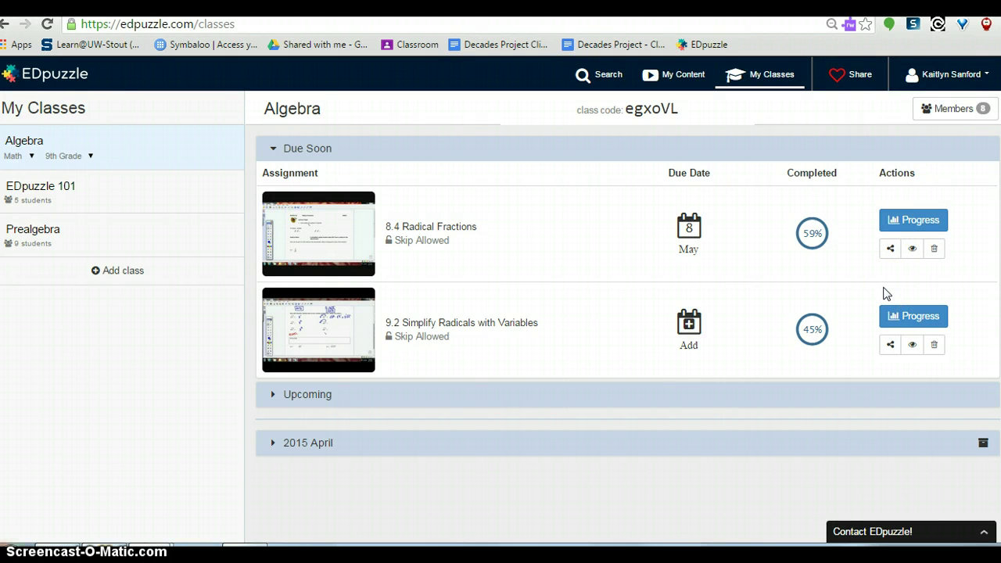
Select the share link of the 8.4 Radical Fractions assignment and close the share window
click(891, 250)
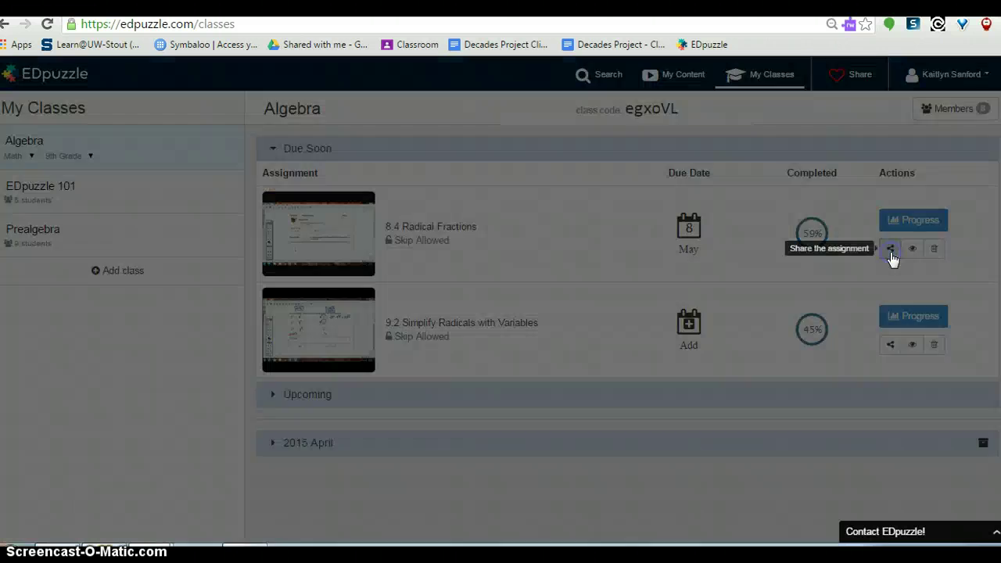
click(412, 208)
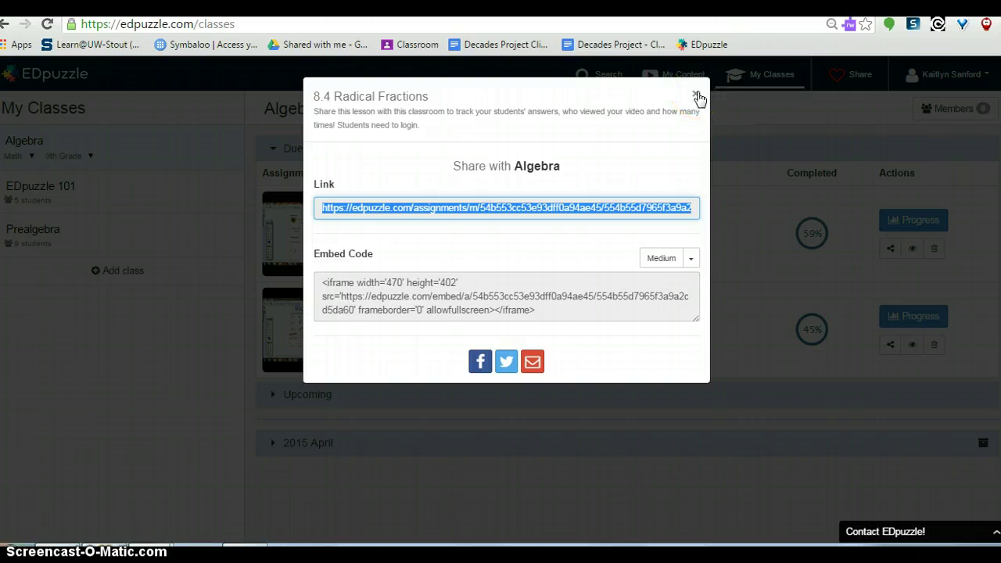
click(697, 97)
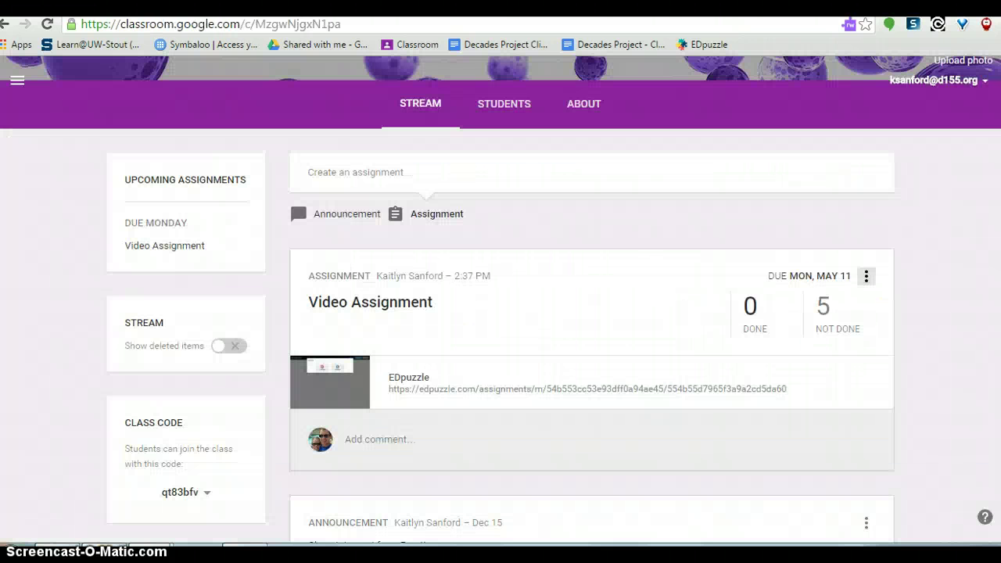
Follow the EDpuzzle link in the Algebra stream's Video Assignment post
scroll(821, 274, down, 2)
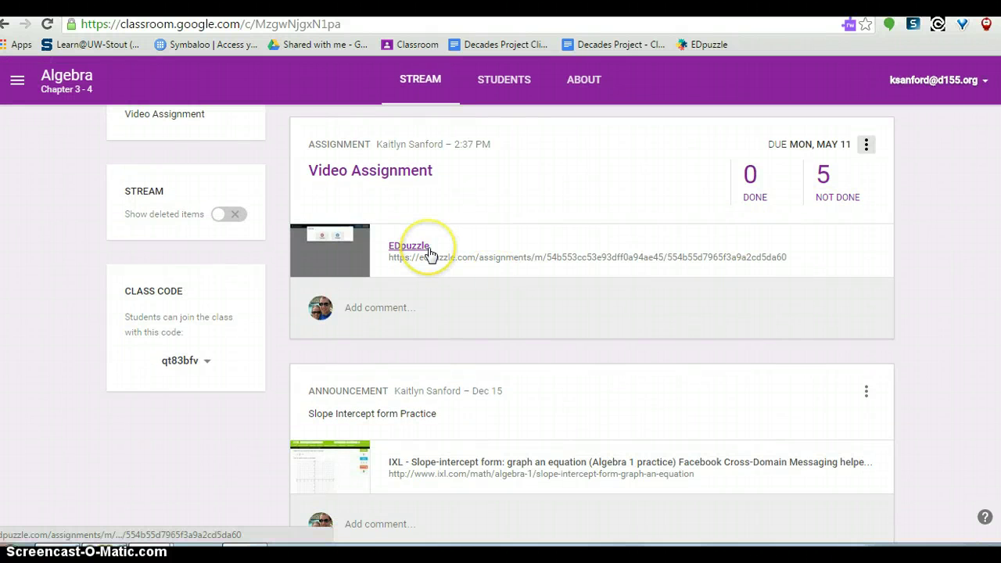
click(411, 247)
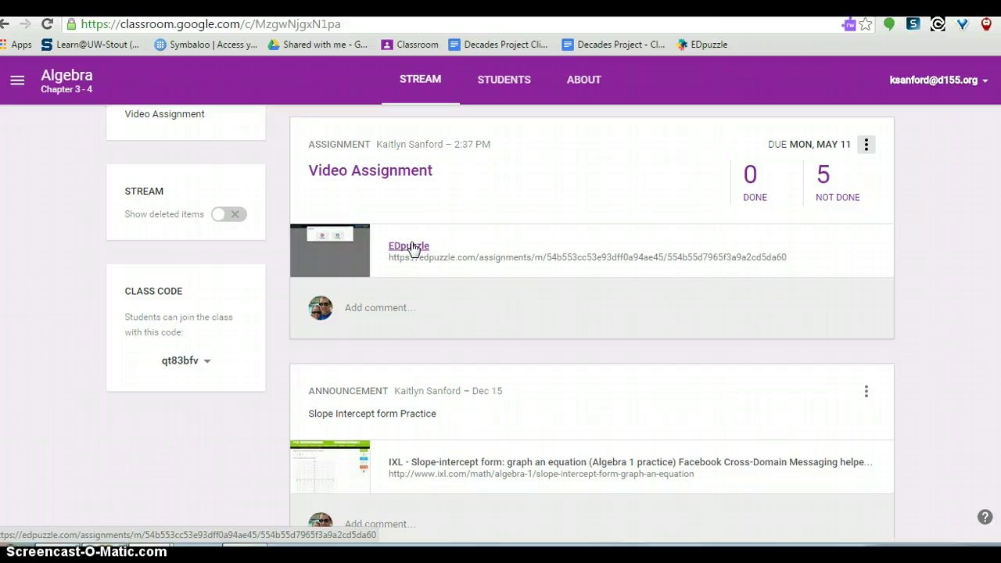
Log out of the teacher account and reopen the assignment link to get the Teacher/Student log-in prompt
click(412, 247)
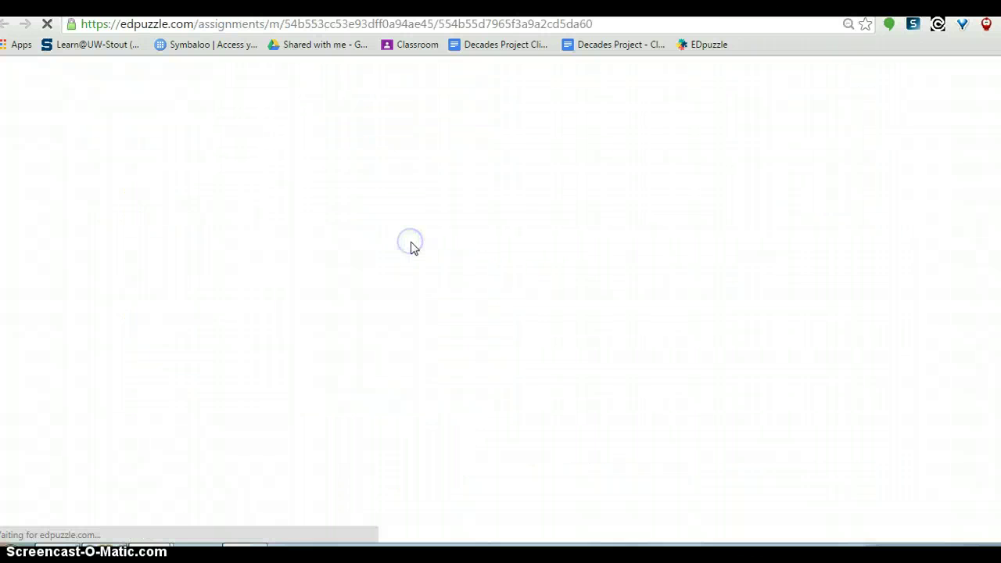
click(490, 165)
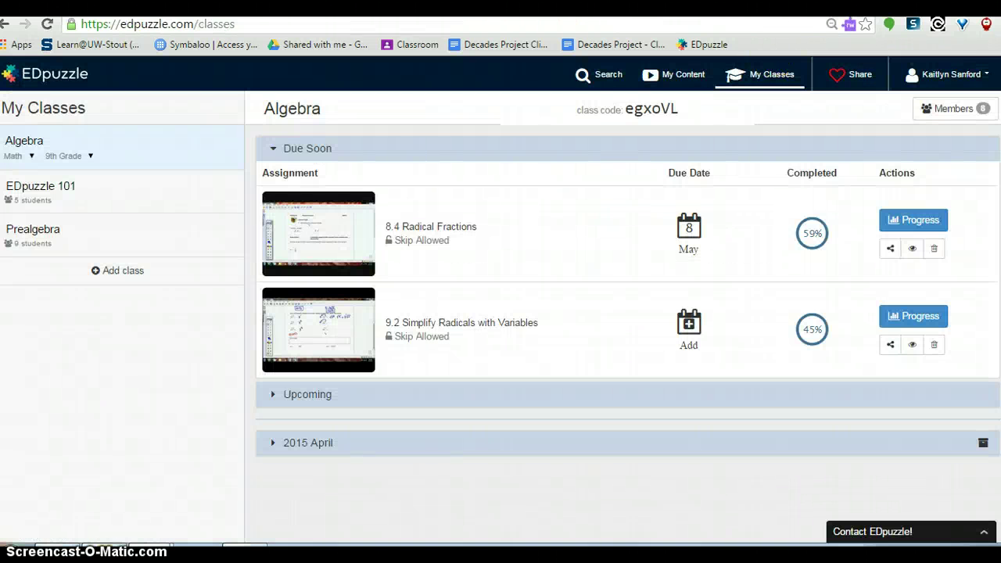
click(979, 73)
click(947, 137)
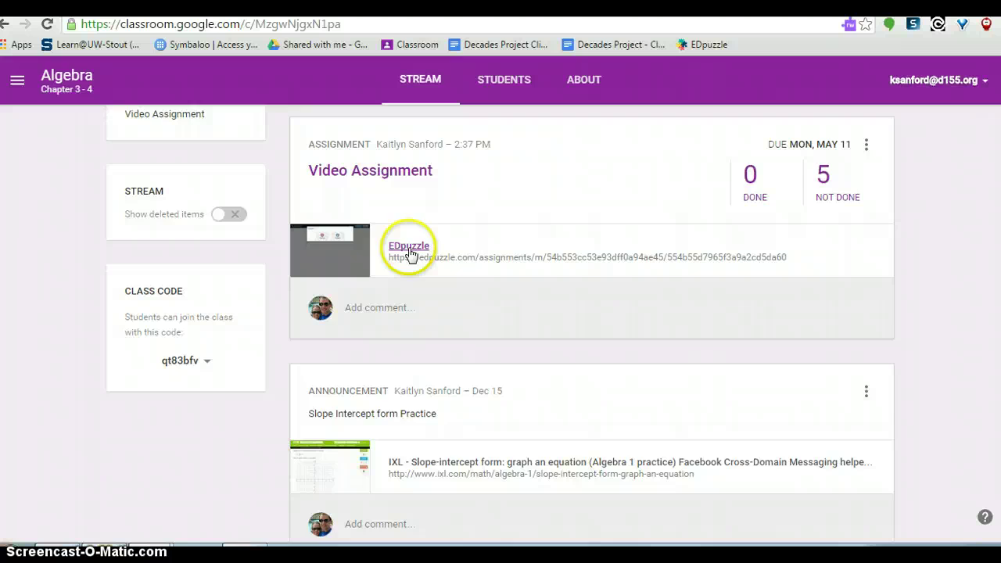
click(409, 251)
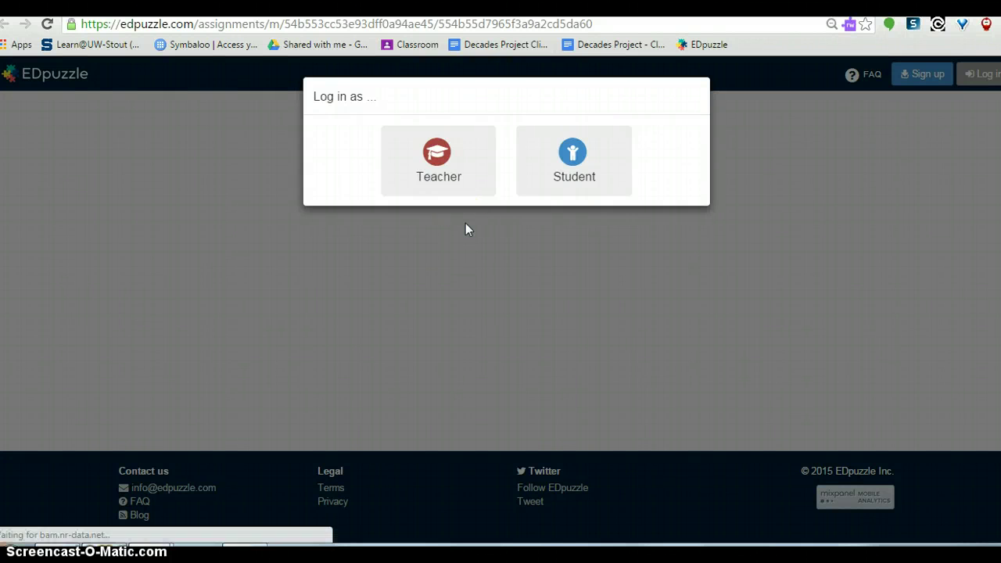
Log in as a student with the student's username and password
click(579, 186)
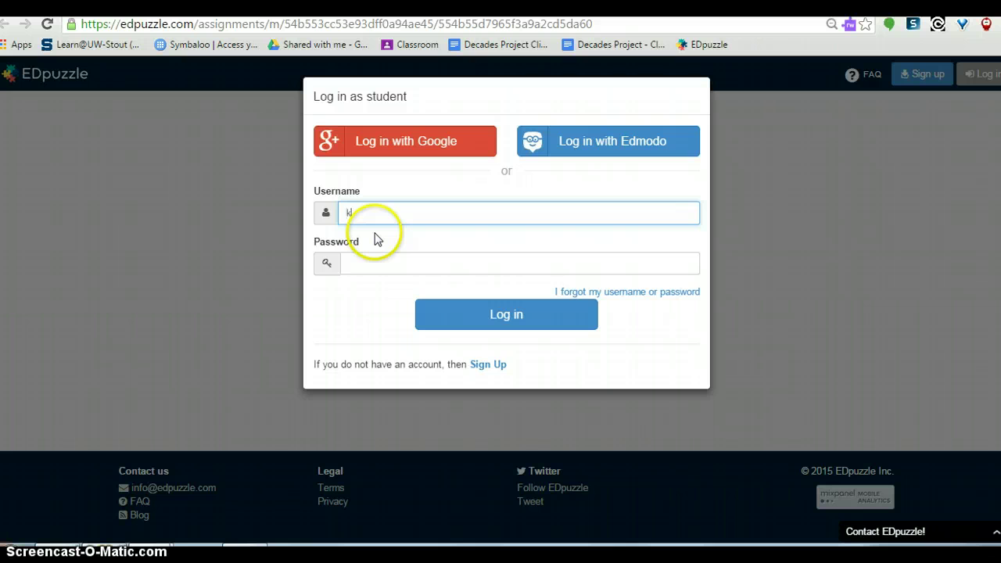
key(Tab)
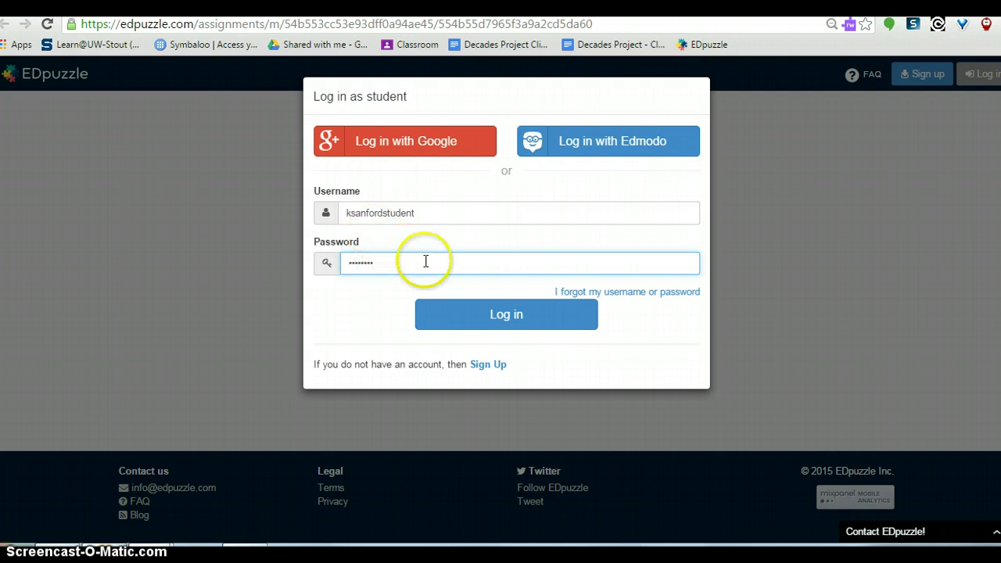
click(474, 311)
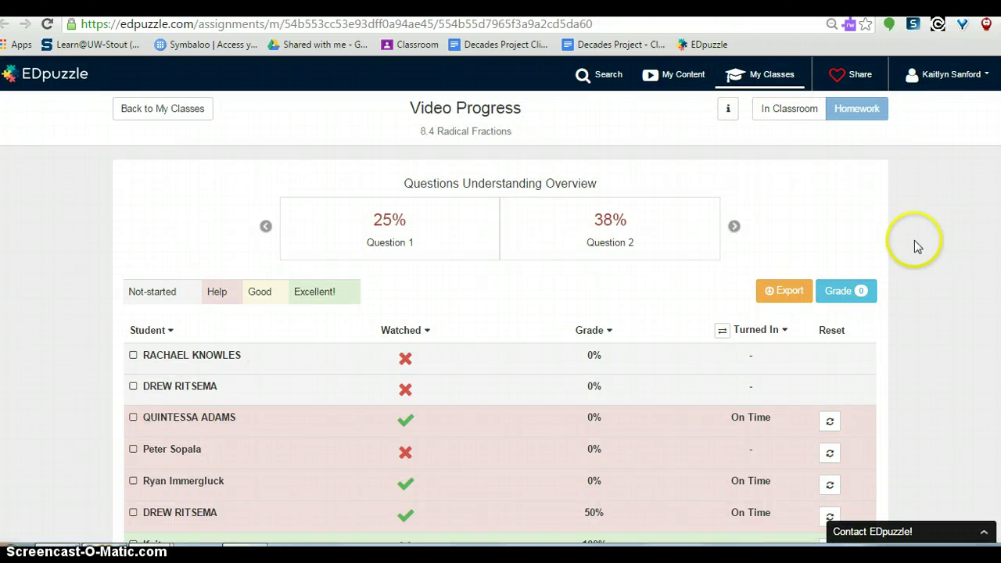
scroll(548, 414, down, 3)
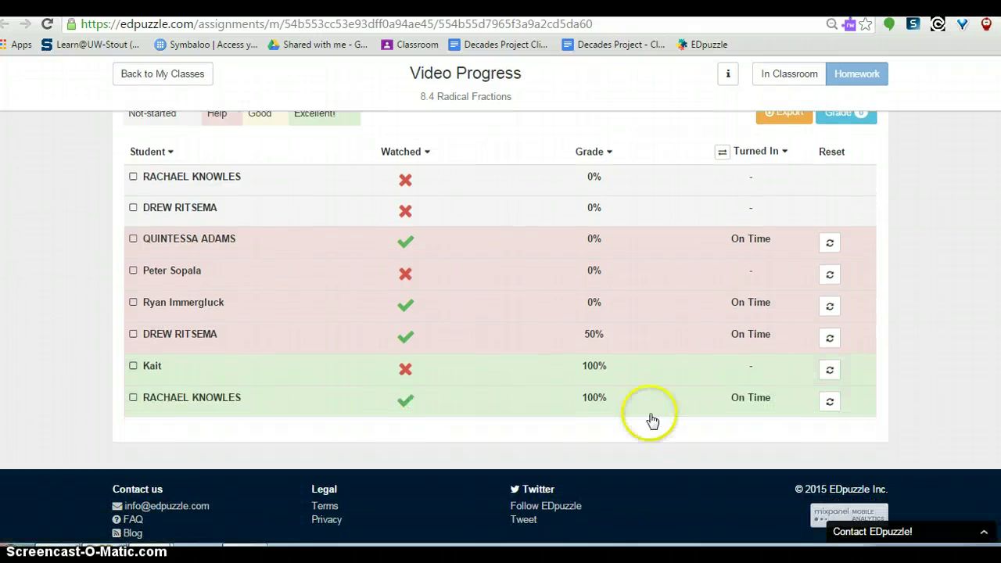
click(224, 368)
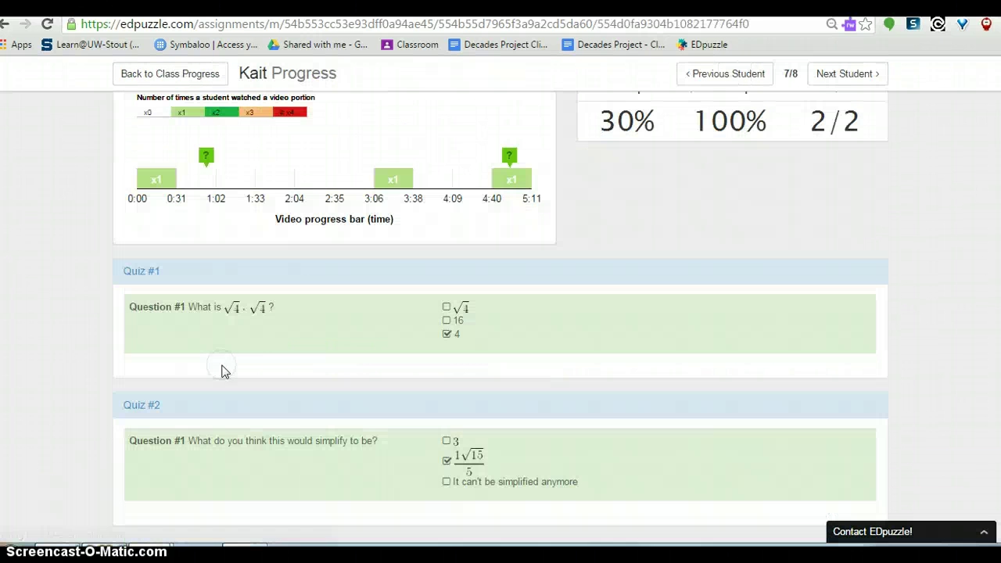
scroll(821, 297, up, 1)
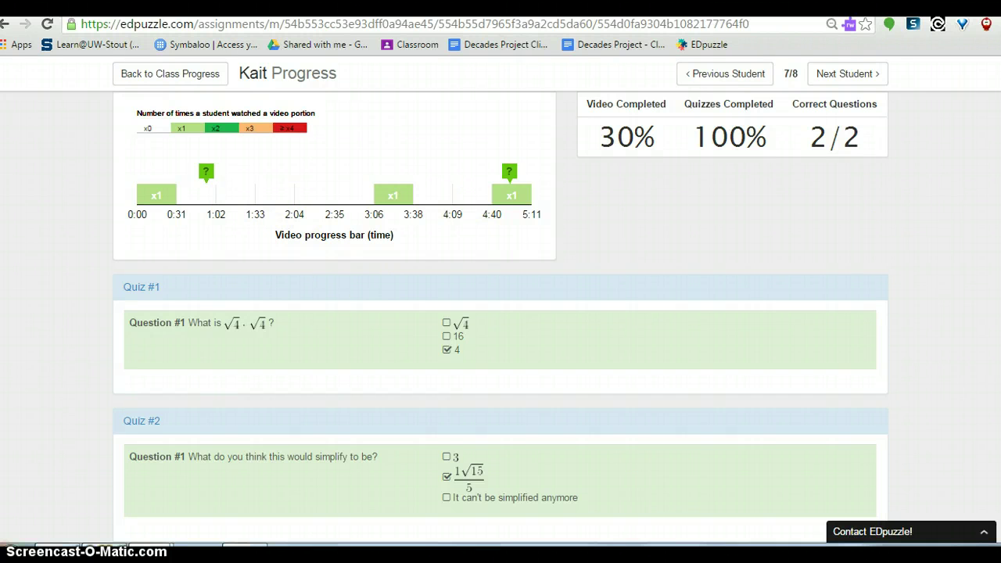
scroll(607, 205, up, 1)
scroll(759, 249, up, 2)
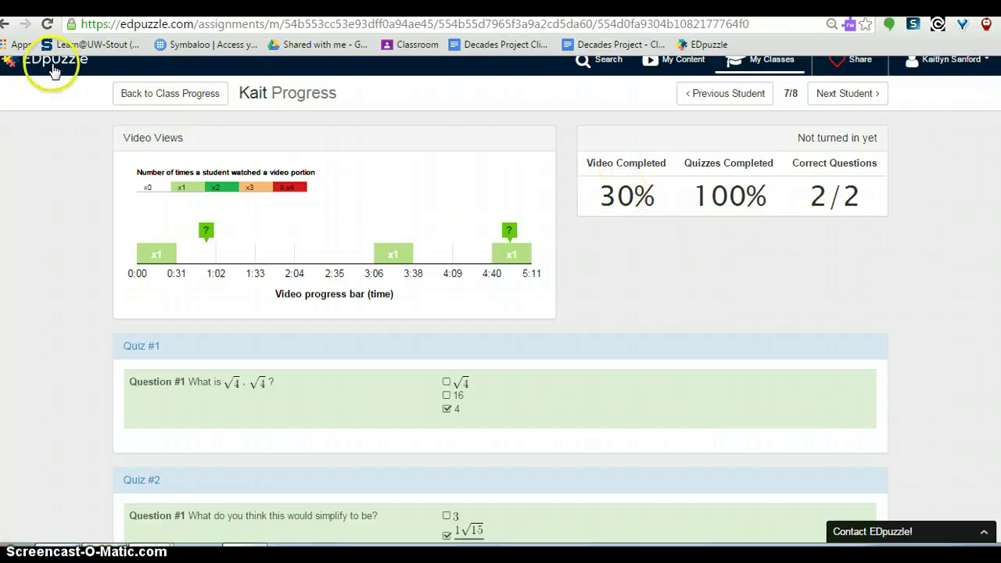
click(4, 23)
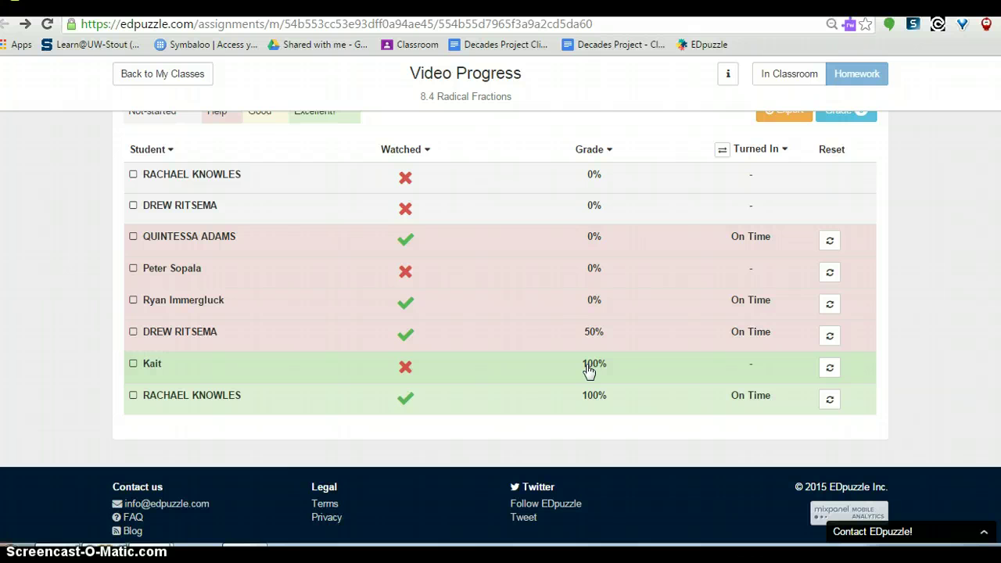
scroll(501, 327, up, 1)
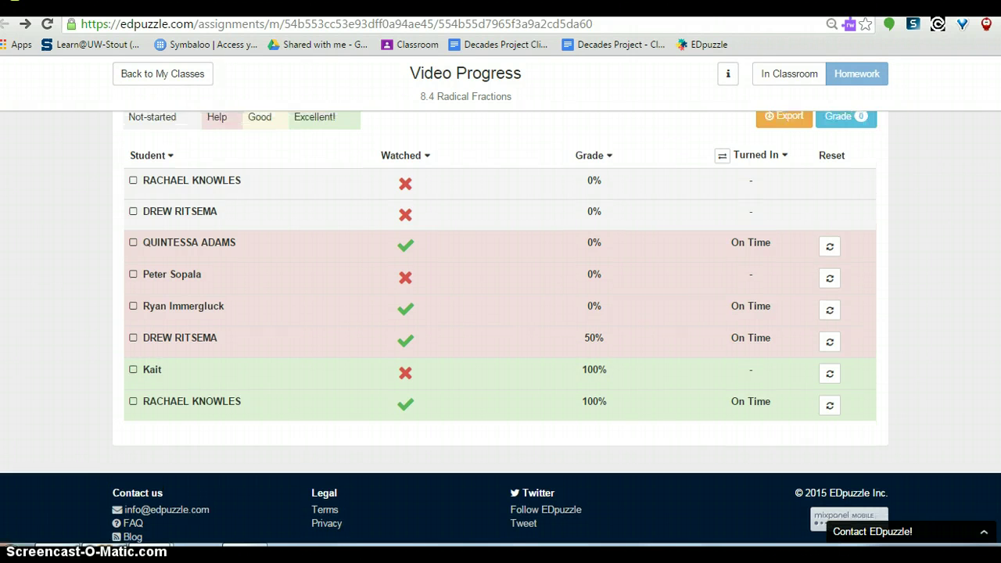
scroll(501, 313, up, 1)
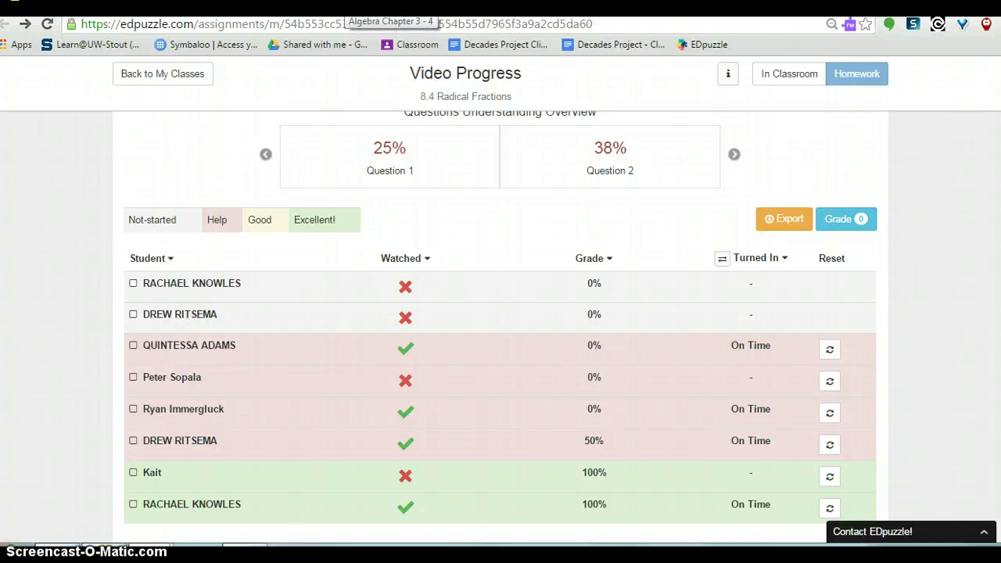
Open the Video Assignment's EDpuzzle link in Classroom to confirm it shows 8.4 Radical Fractions
click(352, 4)
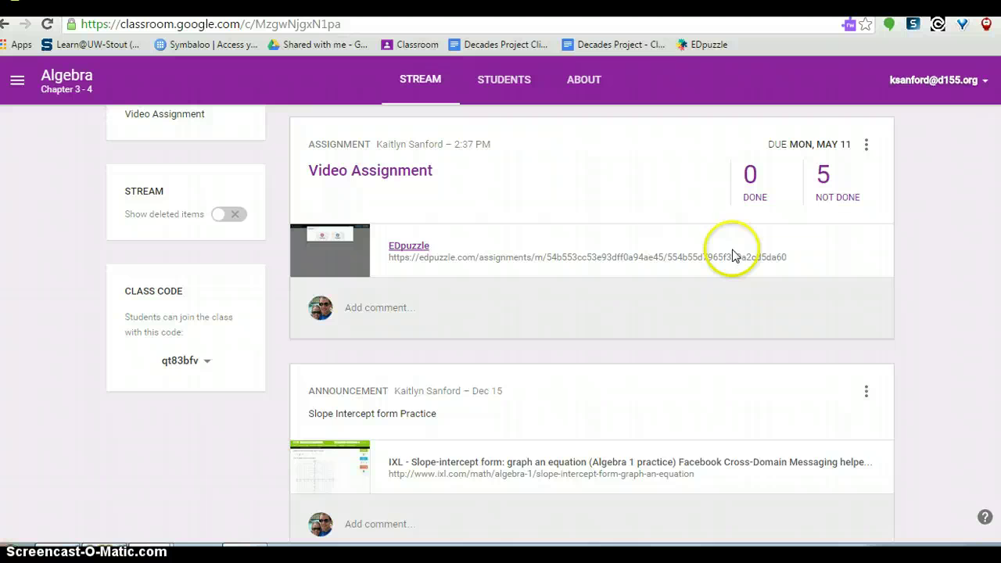
click(408, 248)
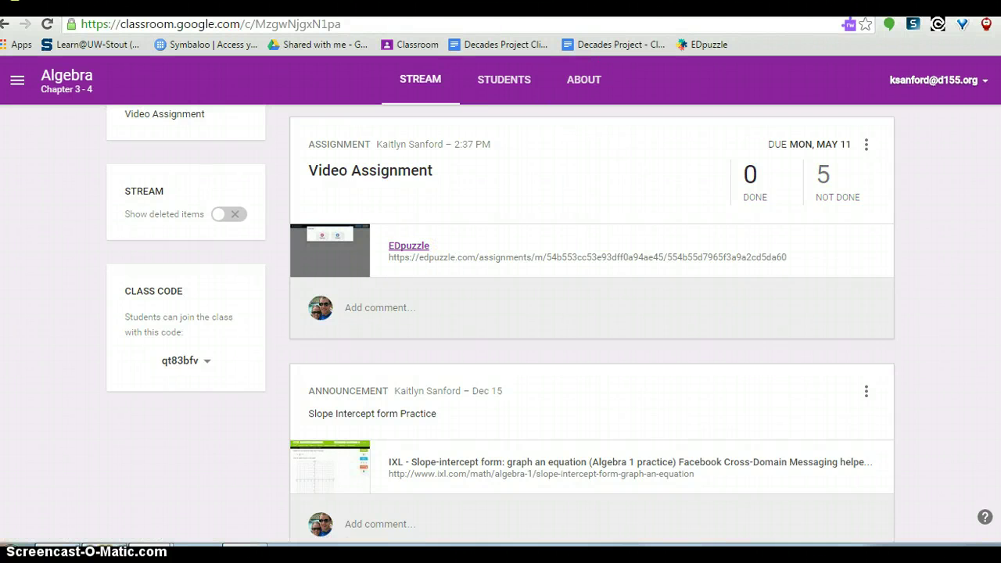
click(416, 247)
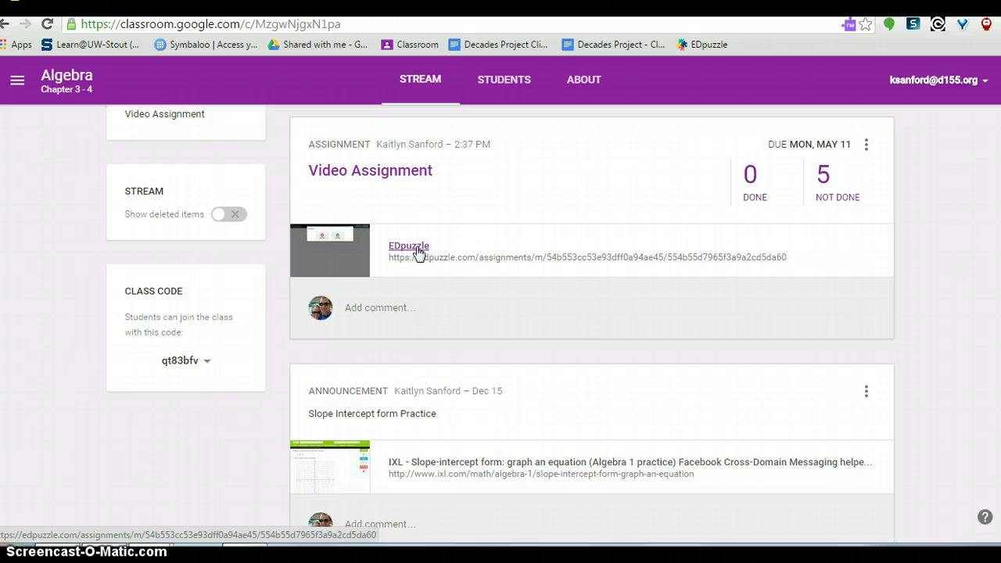
click(417, 251)
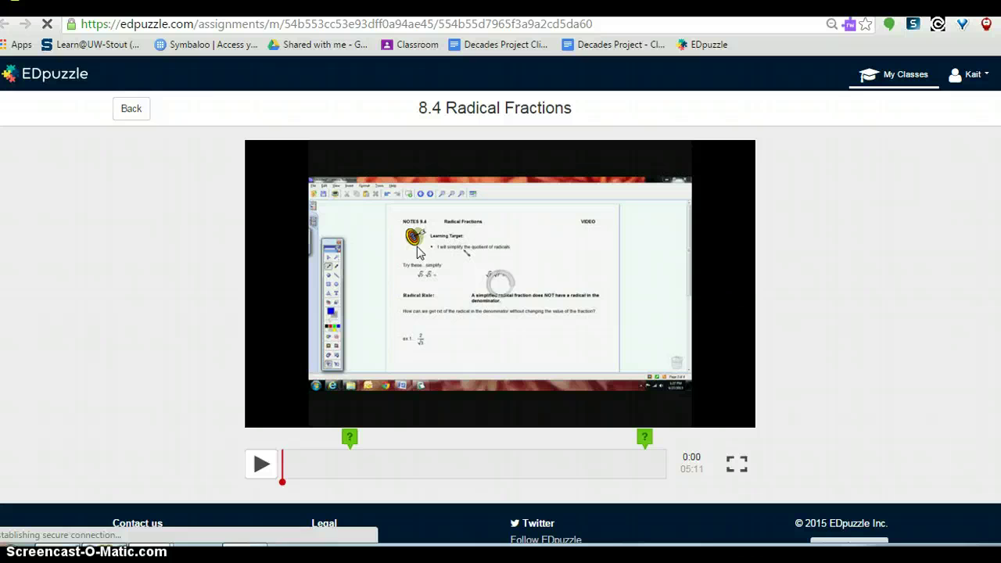
click(395, 271)
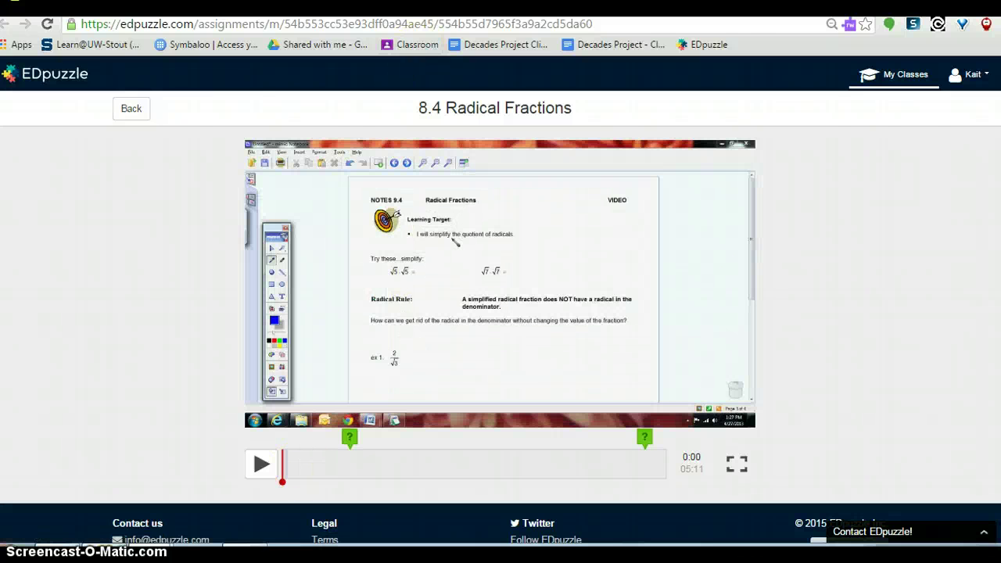
Return to the Algebra class stream, still showing 0 done and 5 not done
key(alt+Left)
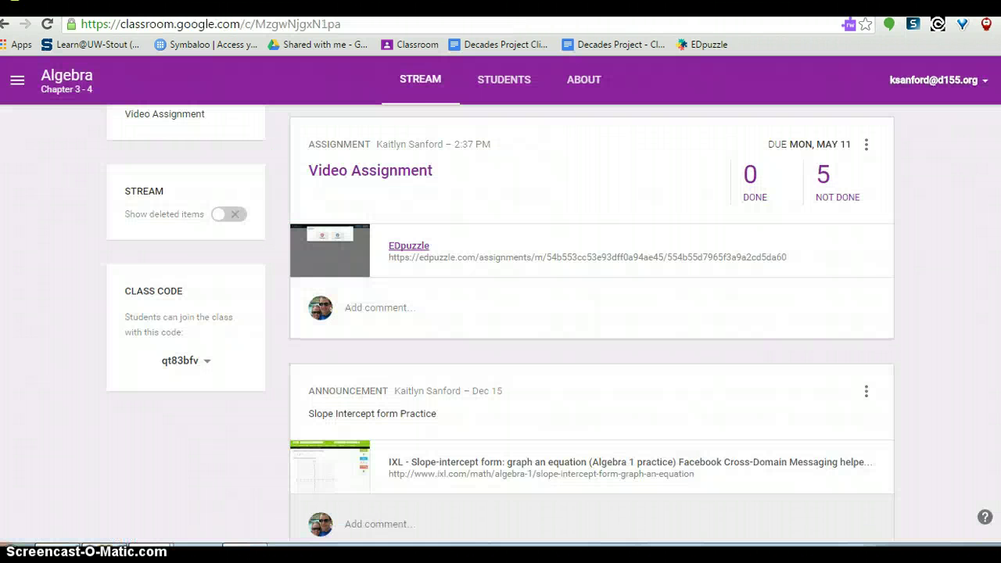
click(581, 188)
scroll(501, 313, up, 3)
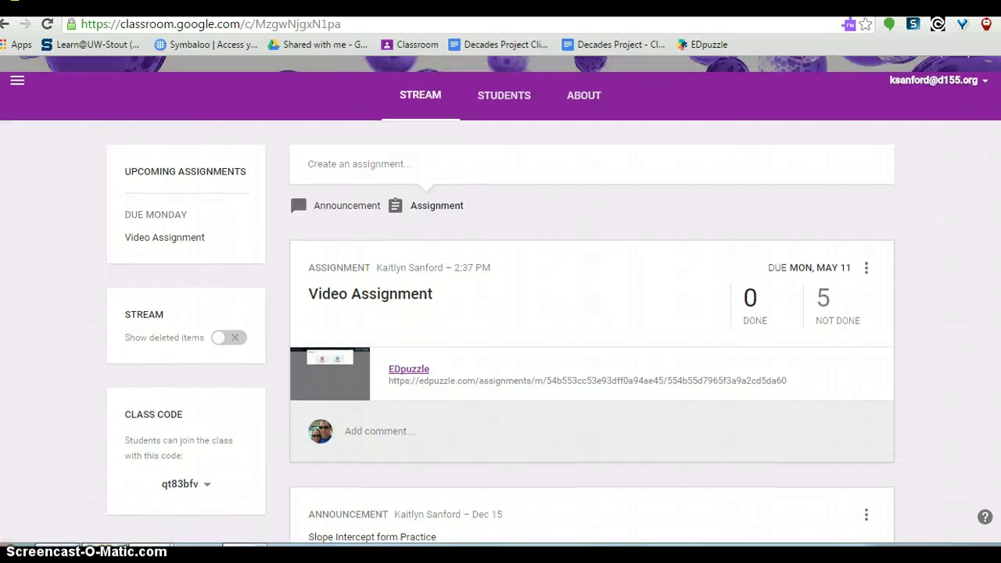
scroll(501, 313, down, 4)
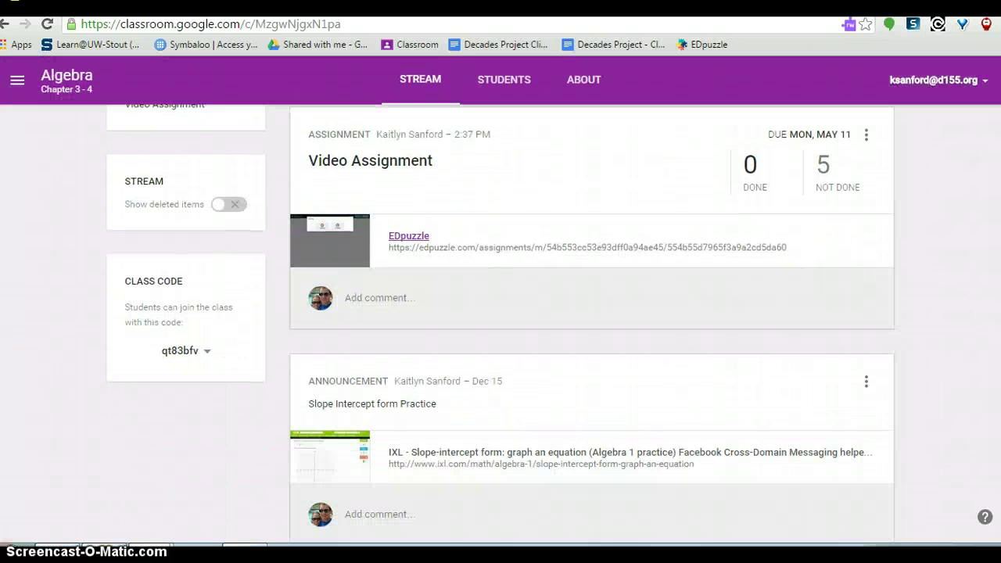